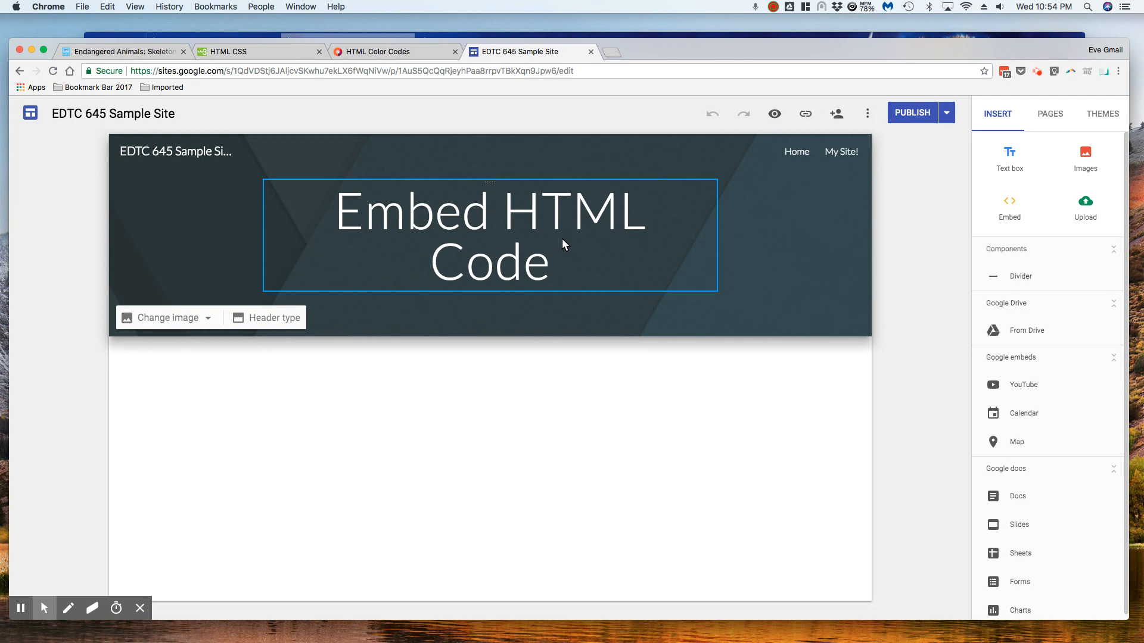
Review the Endangered Animals HTML code and its preview in CodeHS, and return to the Google Sites editor
left_click(117, 54)
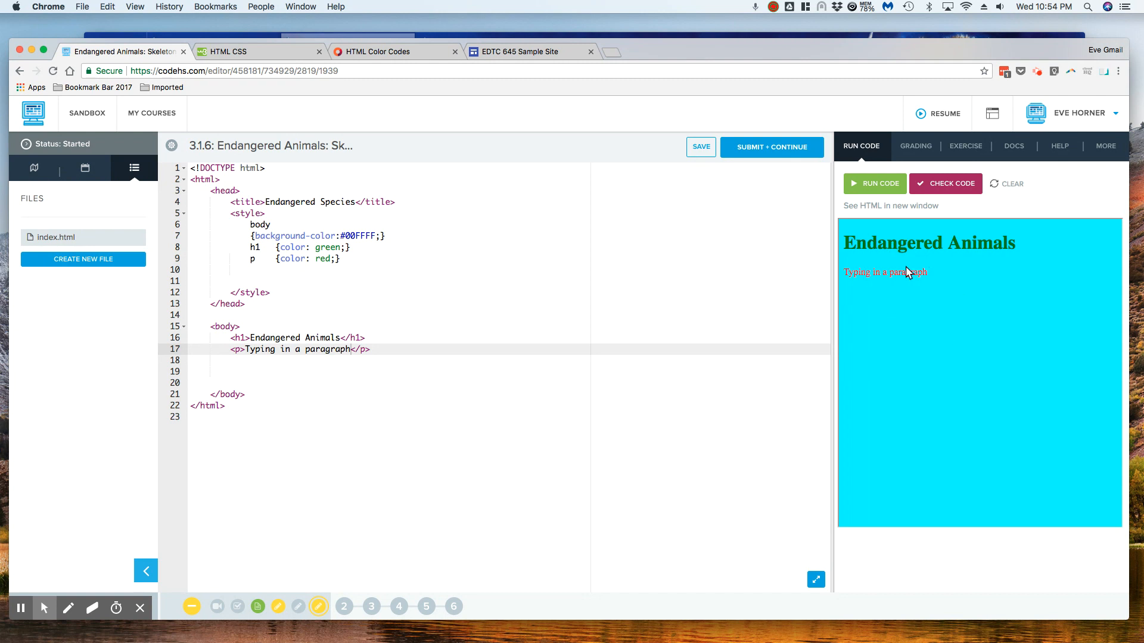
left_click(520, 54)
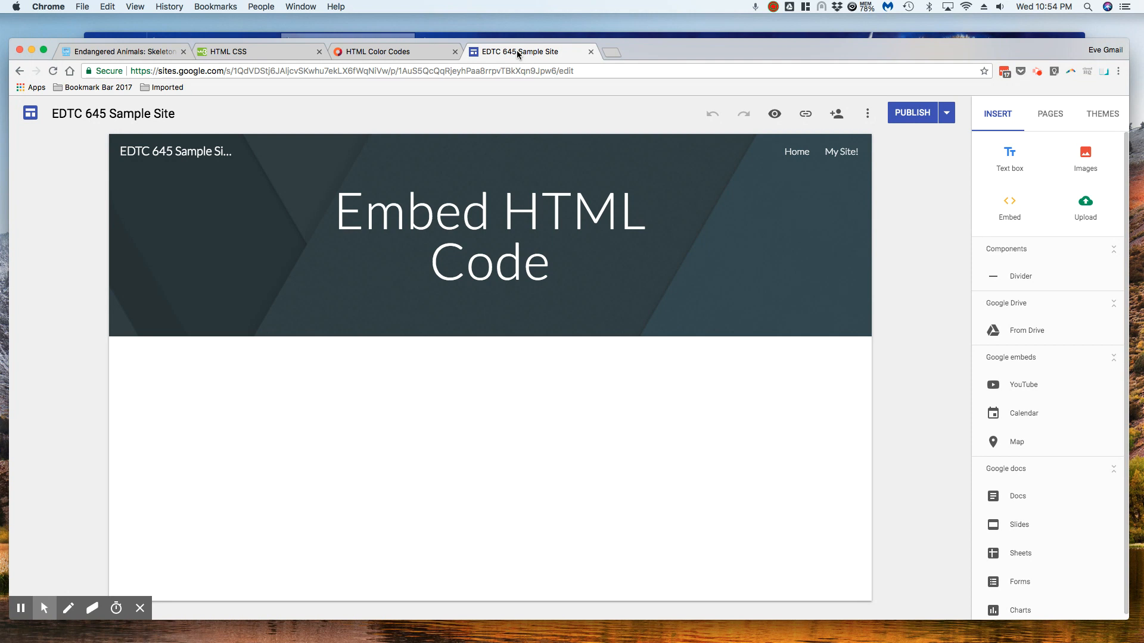
Try the Simple theme in purple, the Aristotle theme with its violet accent, and the Diplomat theme on the site
left_click(1104, 114)
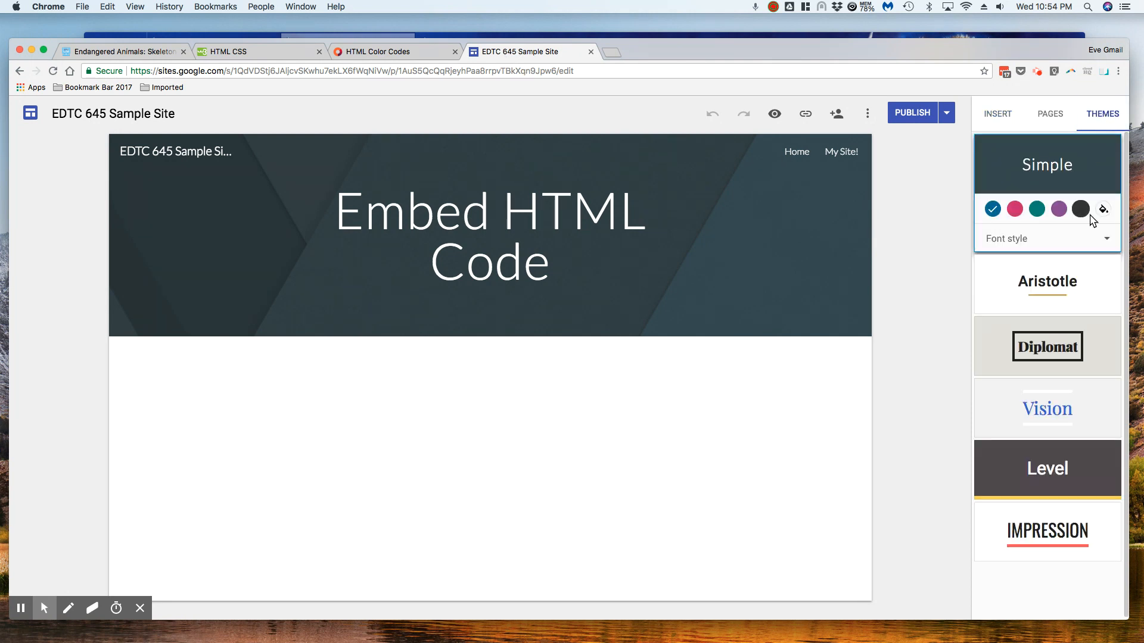
left_click(1059, 210)
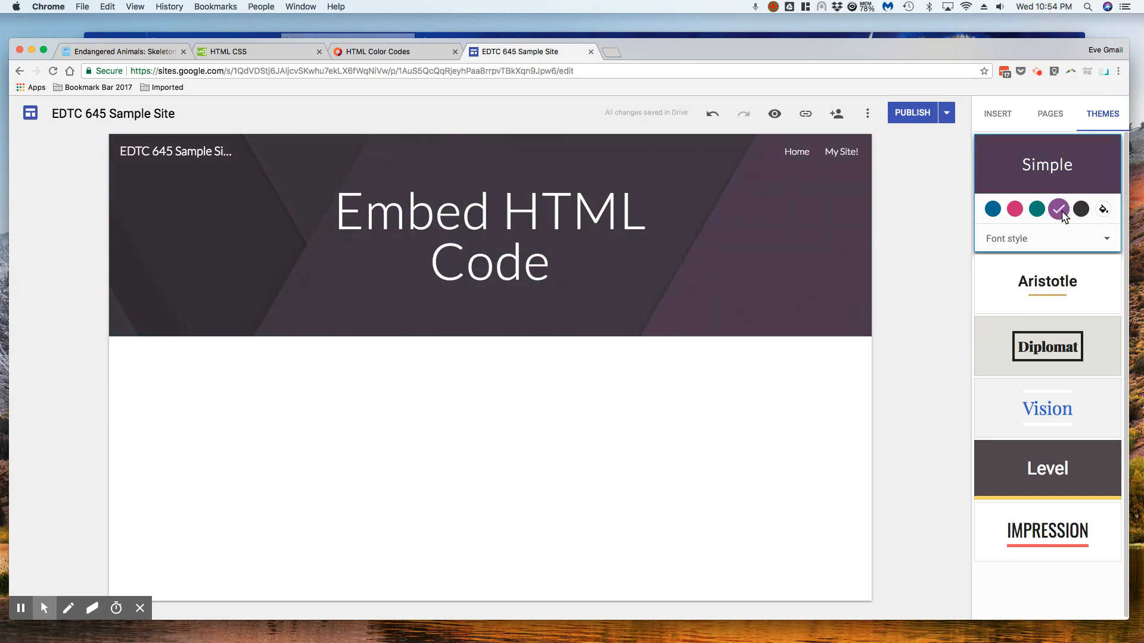
left_click(1052, 288)
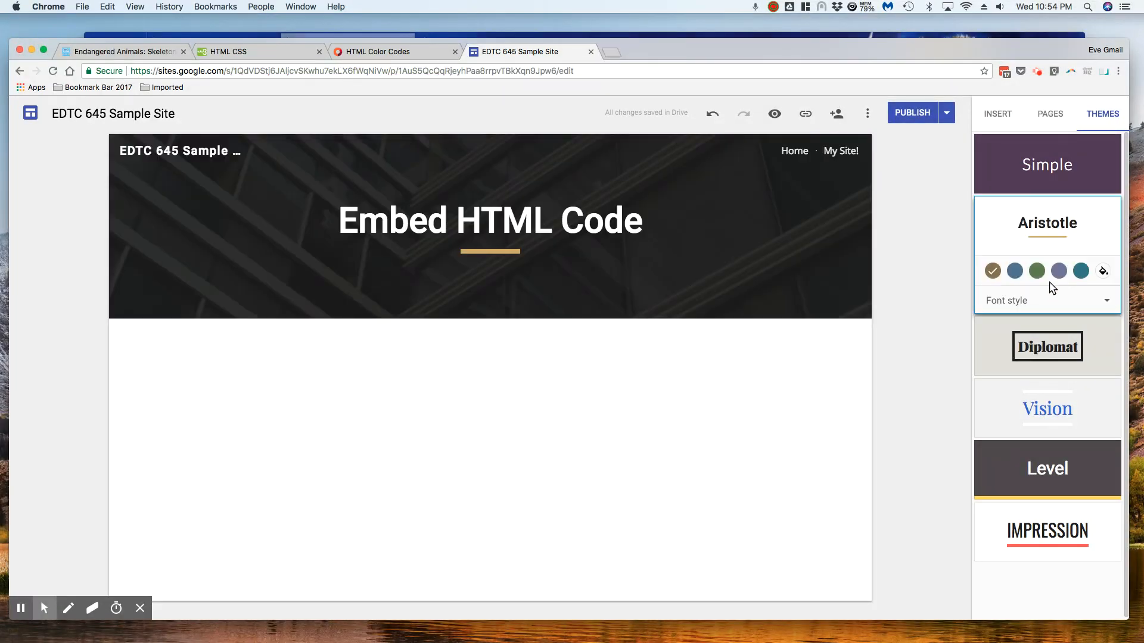
left_click(1059, 271)
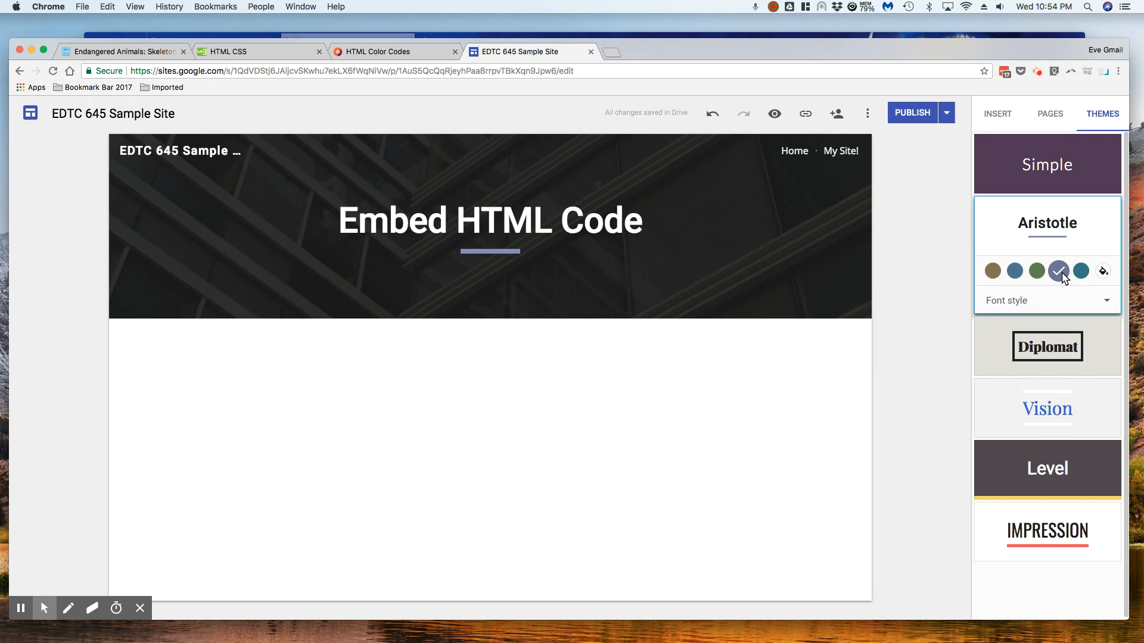
left_click(1050, 348)
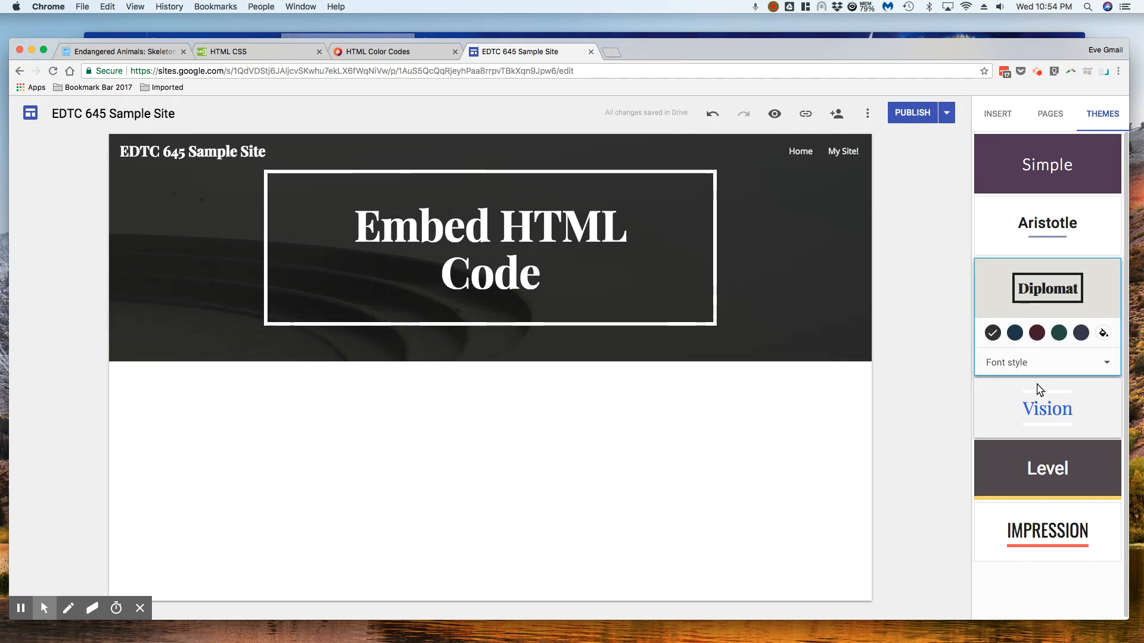
Try the Vision theme in purple and pink with different font styles
left_click(1042, 416)
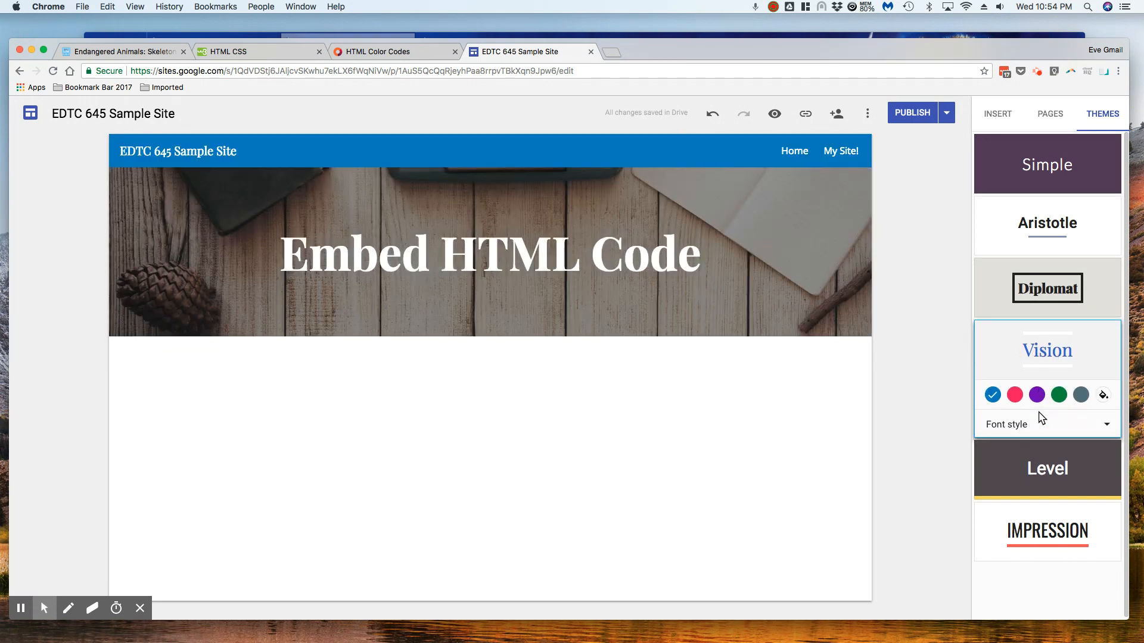
left_click(1037, 395)
left_click(1014, 398)
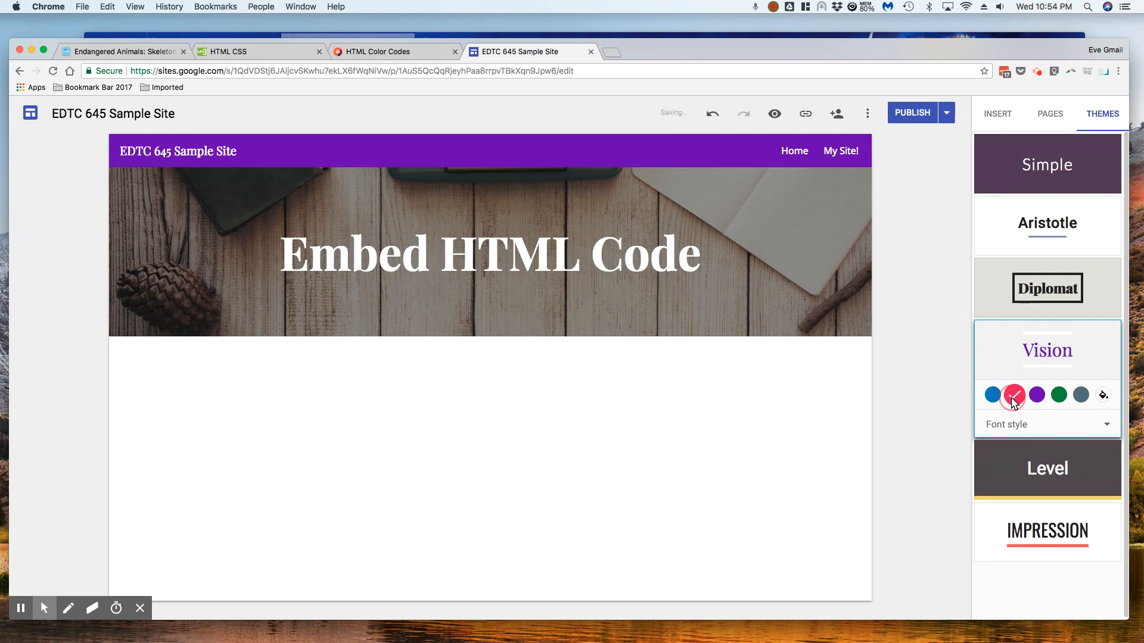
left_click(1110, 426)
left_click(1040, 462)
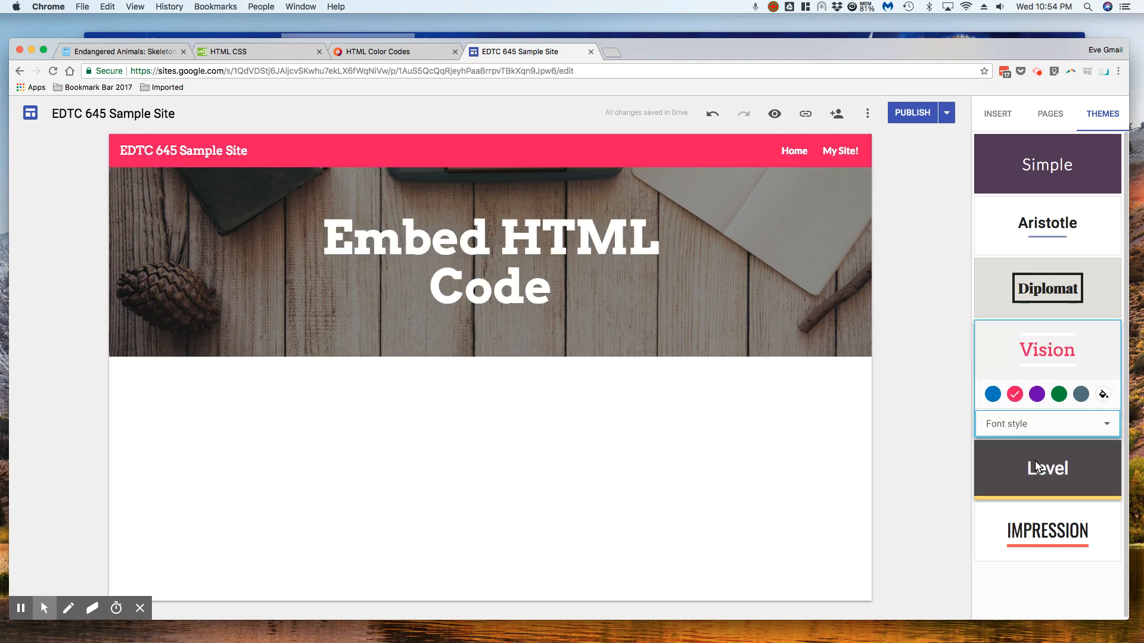
left_click(1058, 431)
left_click(1026, 493)
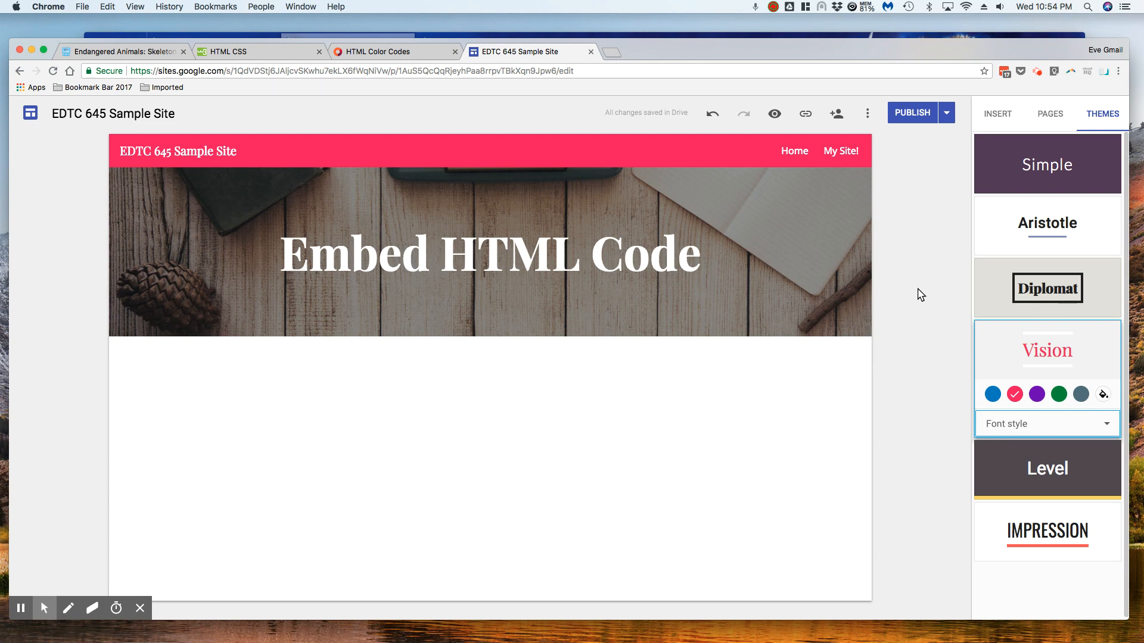
Apply the Impression theme to the site with the Narrow font style
left_click(1070, 532)
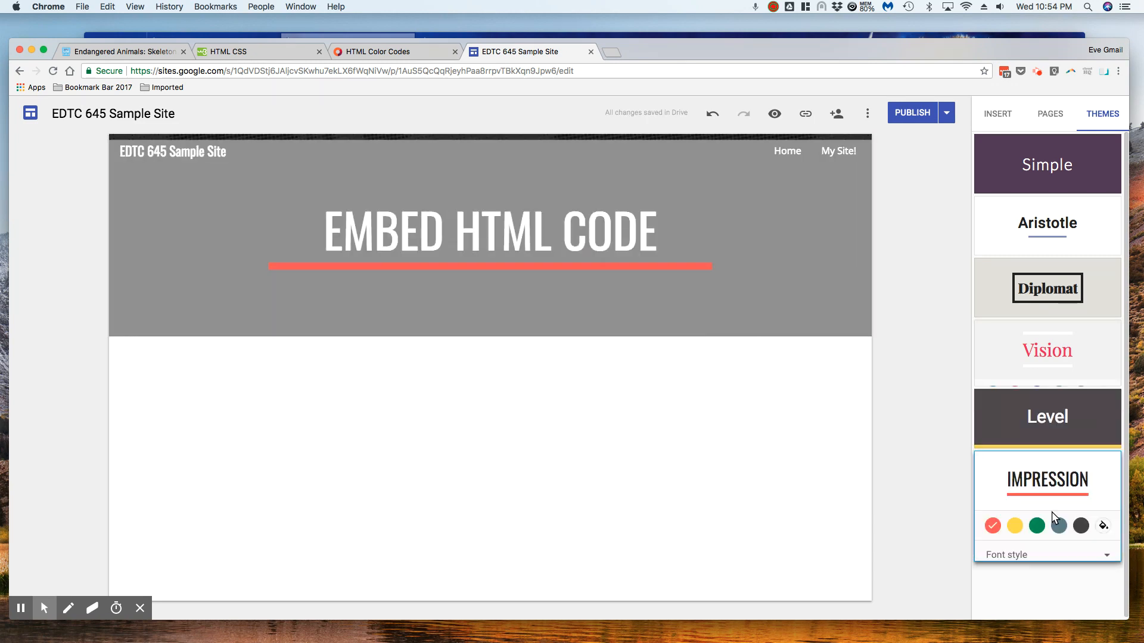
left_click(1012, 548)
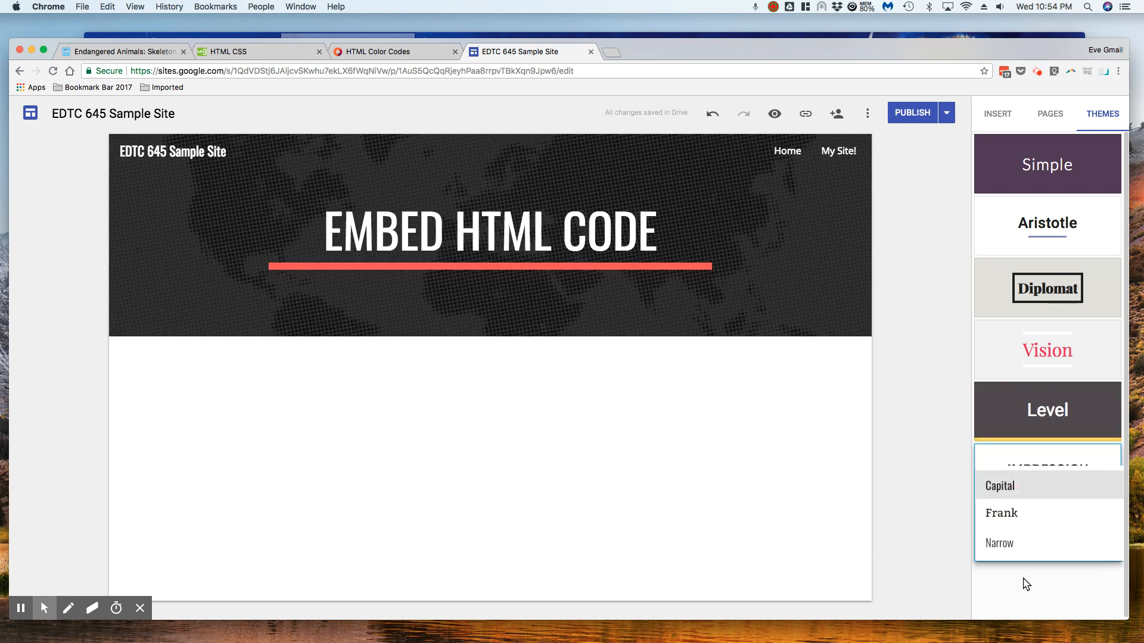
left_click(1012, 544)
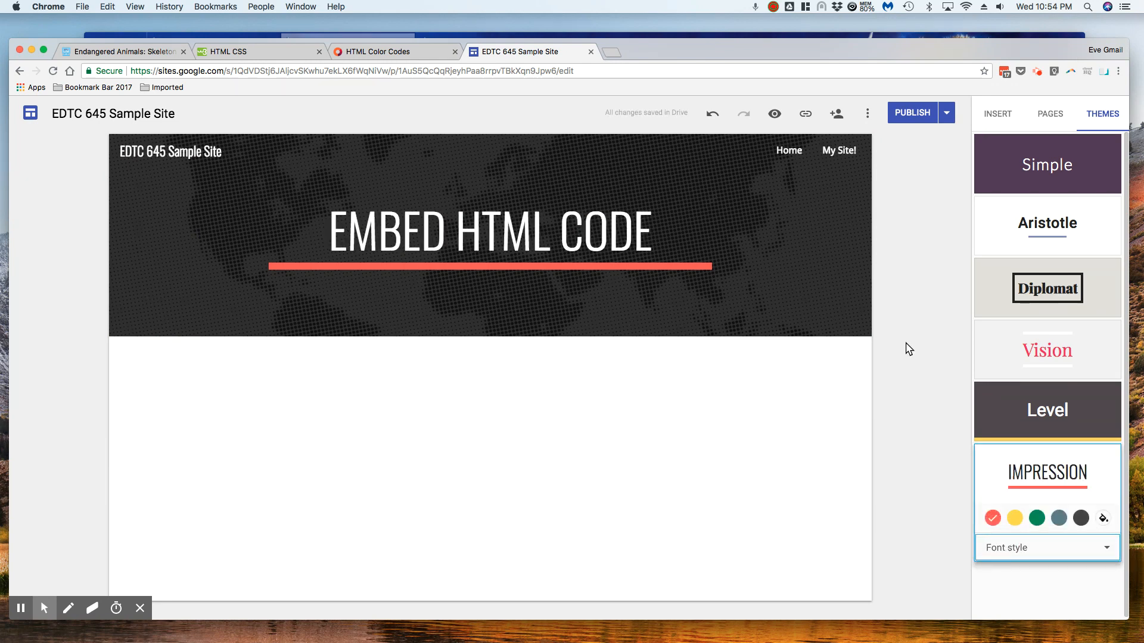
Insert a text box below the page header with the text "My content is dictated by the theme."
left_click(998, 113)
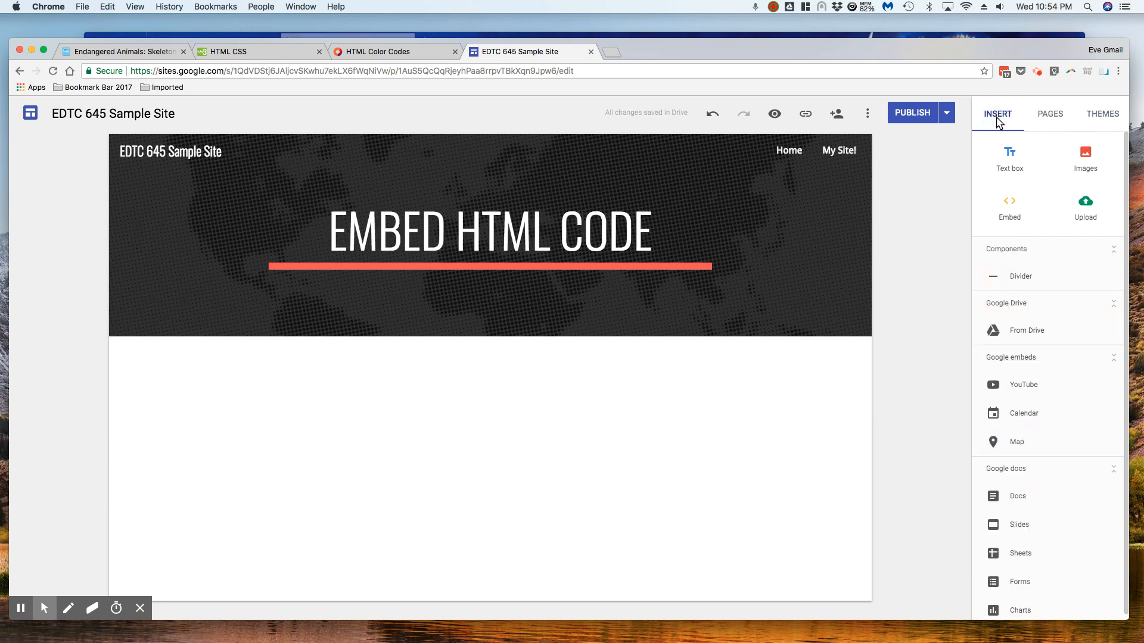
left_click(1009, 155)
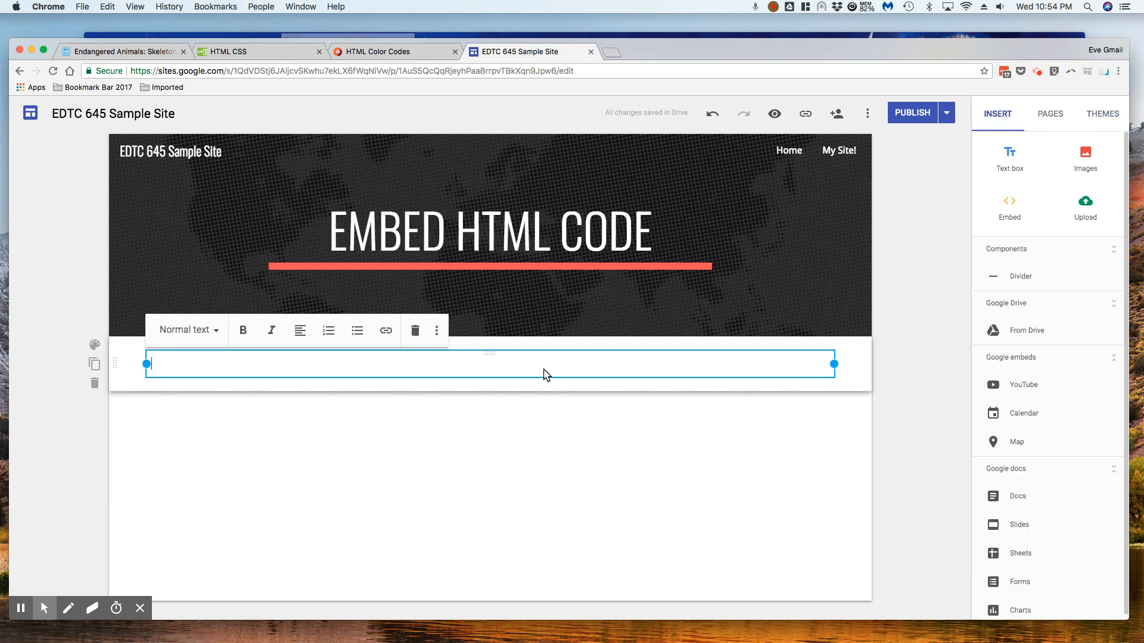
left_click(215, 331)
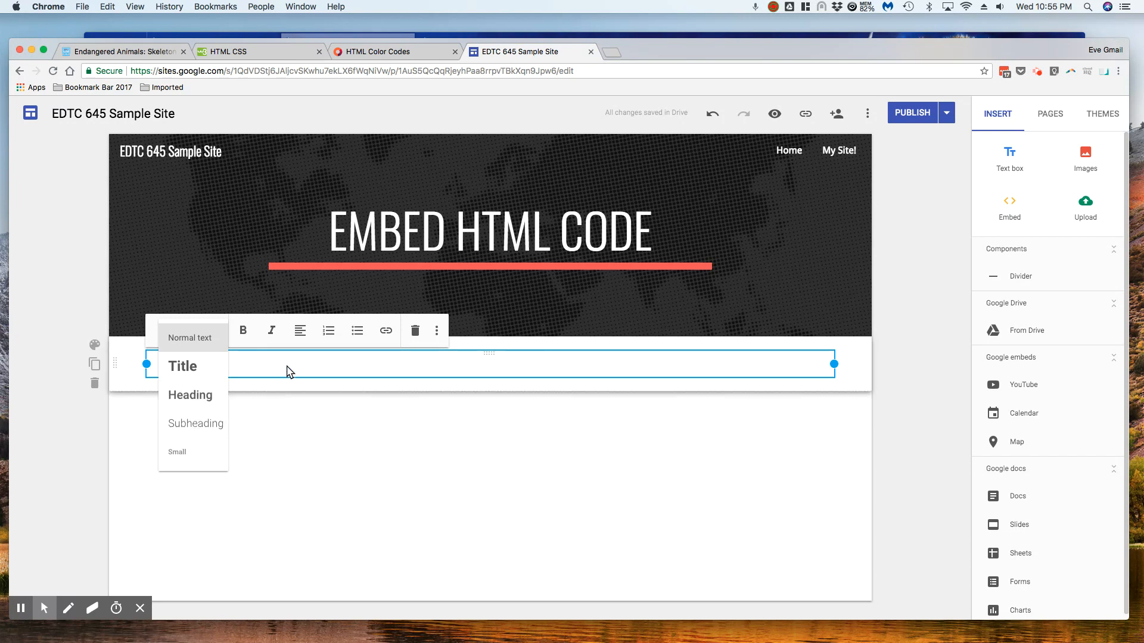
key("Escape")
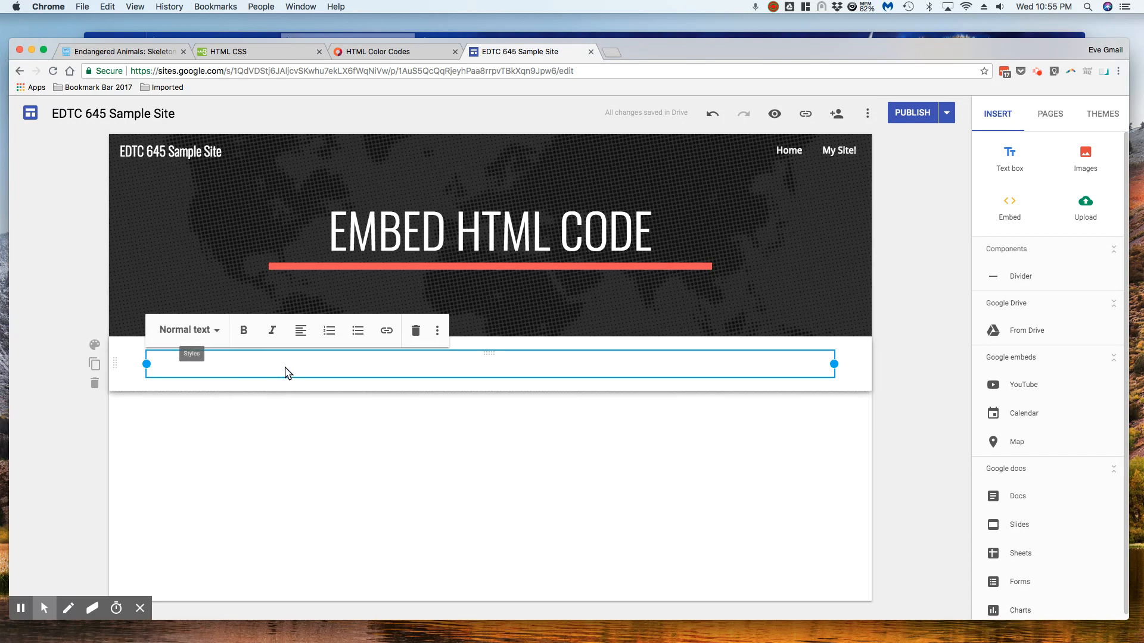
type("My content")
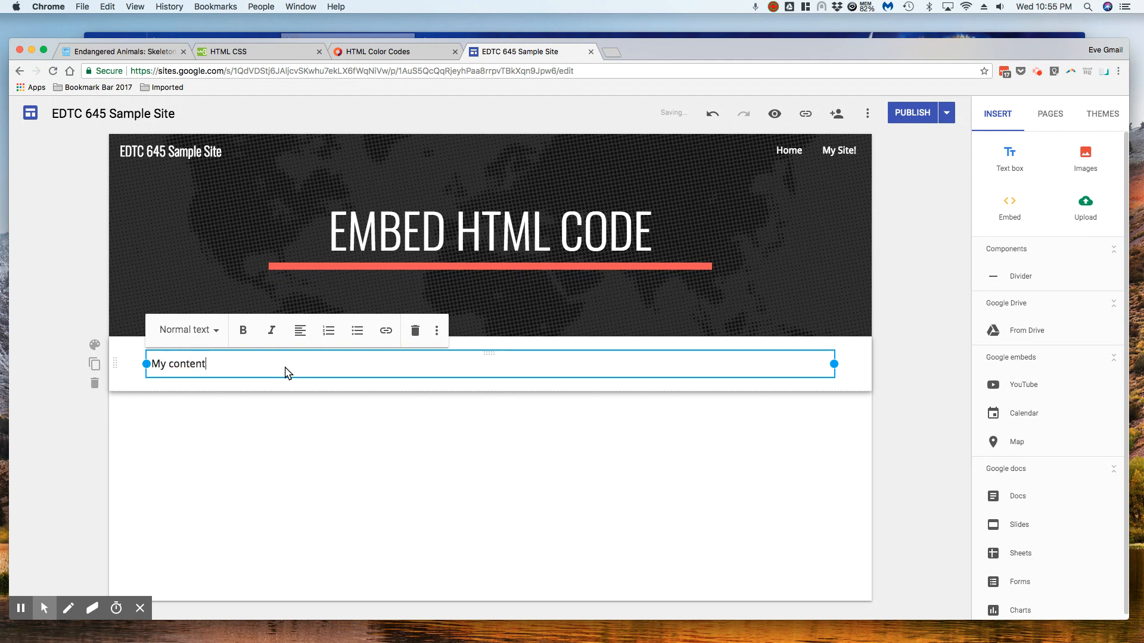
type(" is dictated by the theme.")
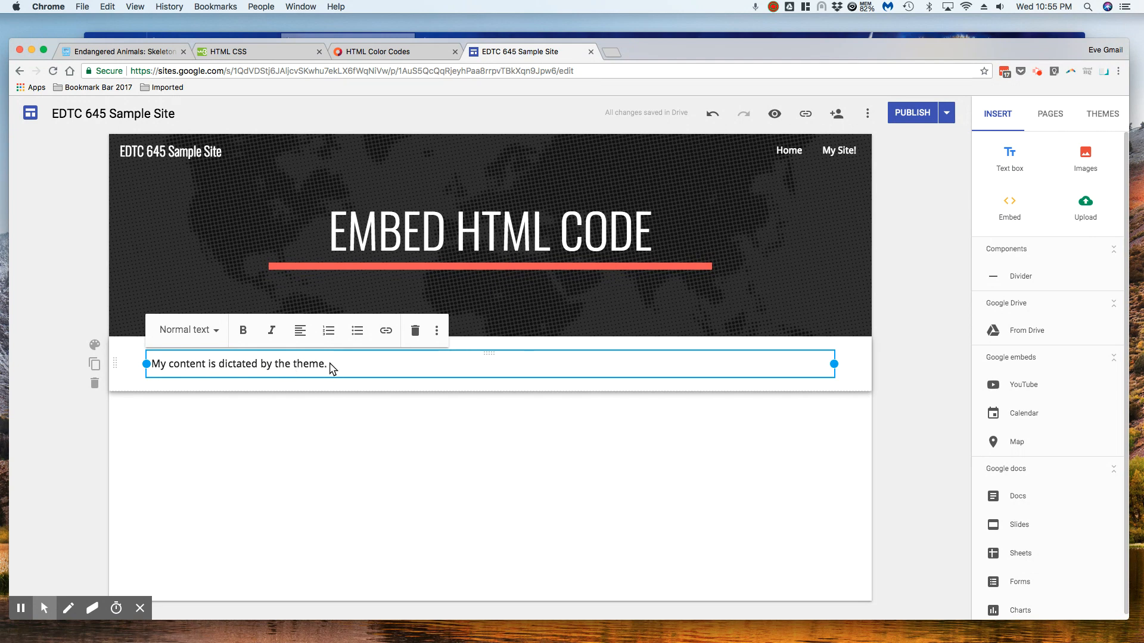
Style the sentence as a Heading and narrow its text box so the text wraps onto three lines
left_click_drag(332, 369, 152, 365)
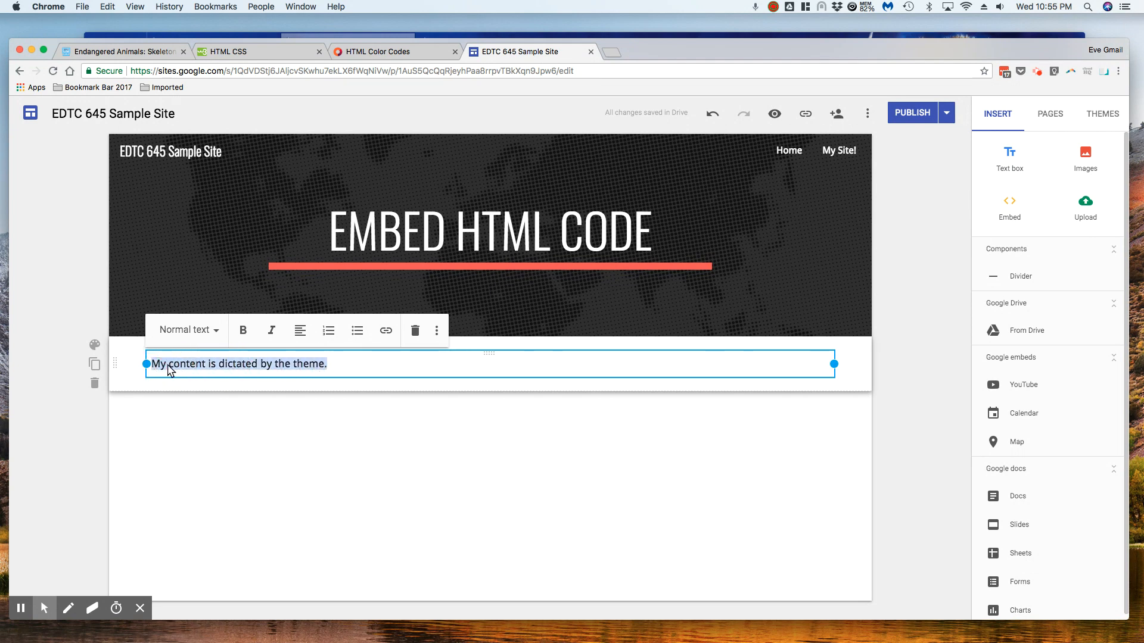
left_click(194, 331)
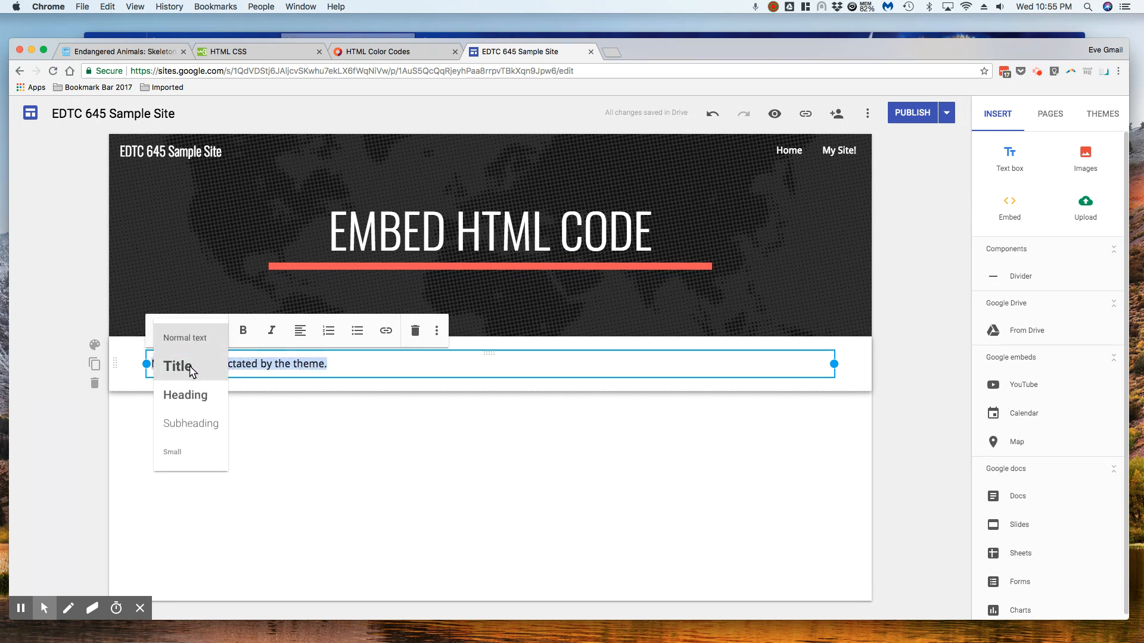
left_click(188, 396)
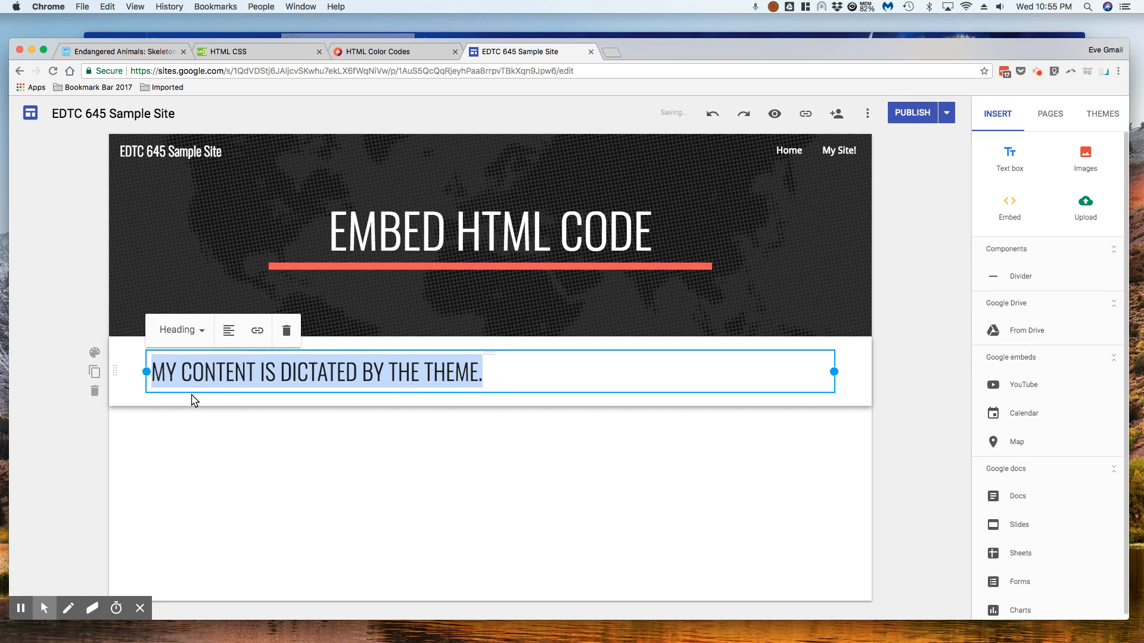
left_click(424, 374)
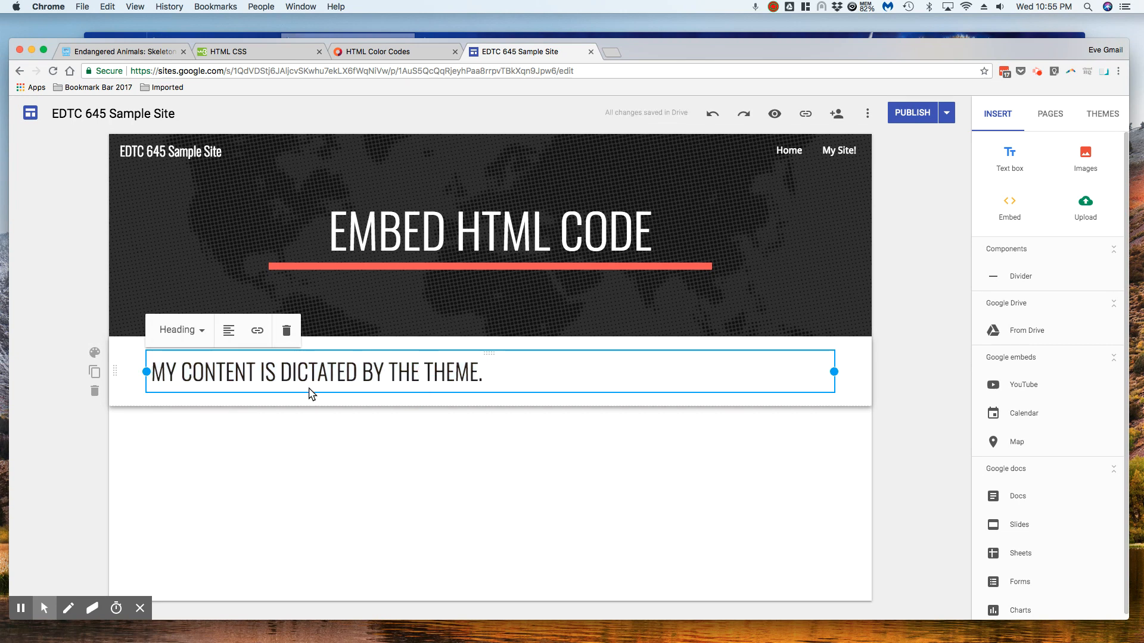
left_click(834, 371)
left_click_drag(833, 371, 319, 373)
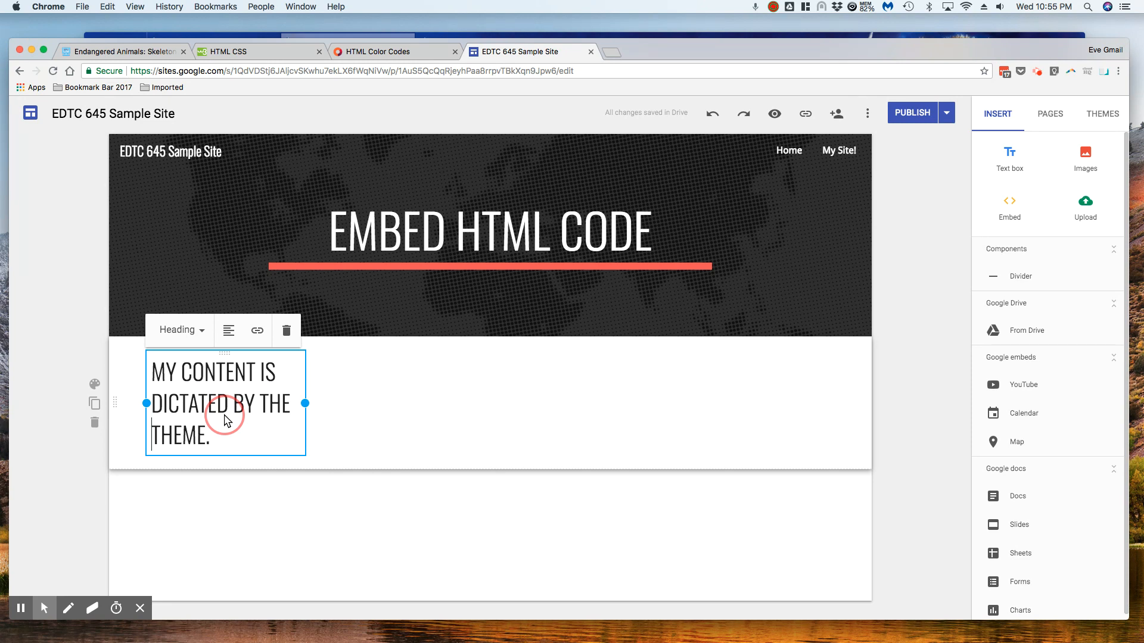
Copy the complete HTML code of the Endangered Animals page in CodeHS, from the DOCTYPE line to the closing html tag
left_click(126, 51)
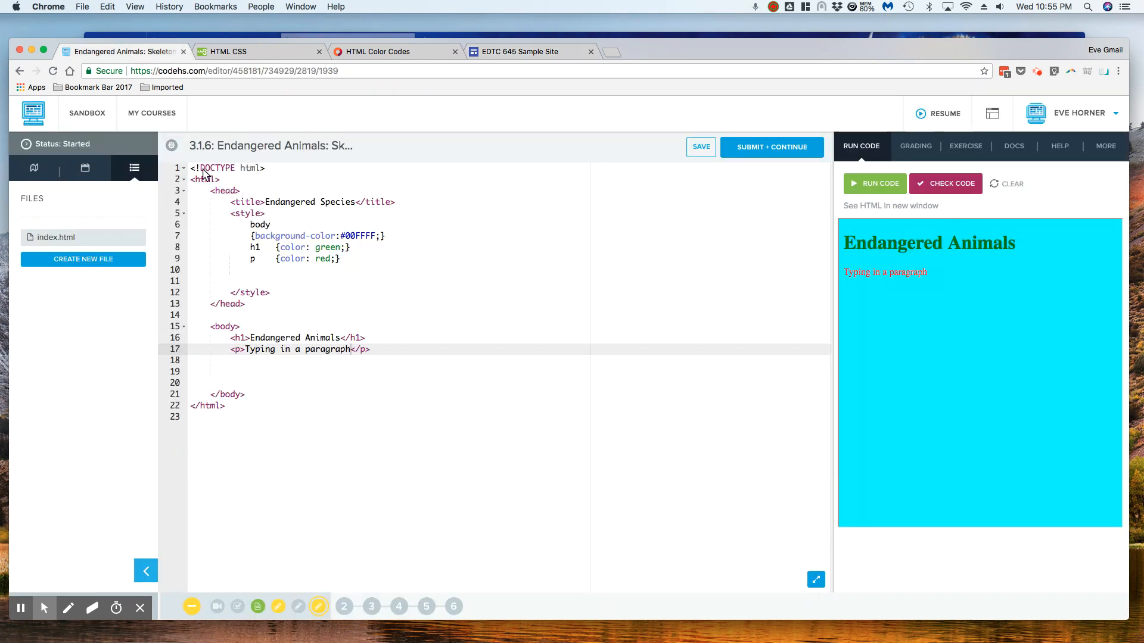
left_click(191, 170)
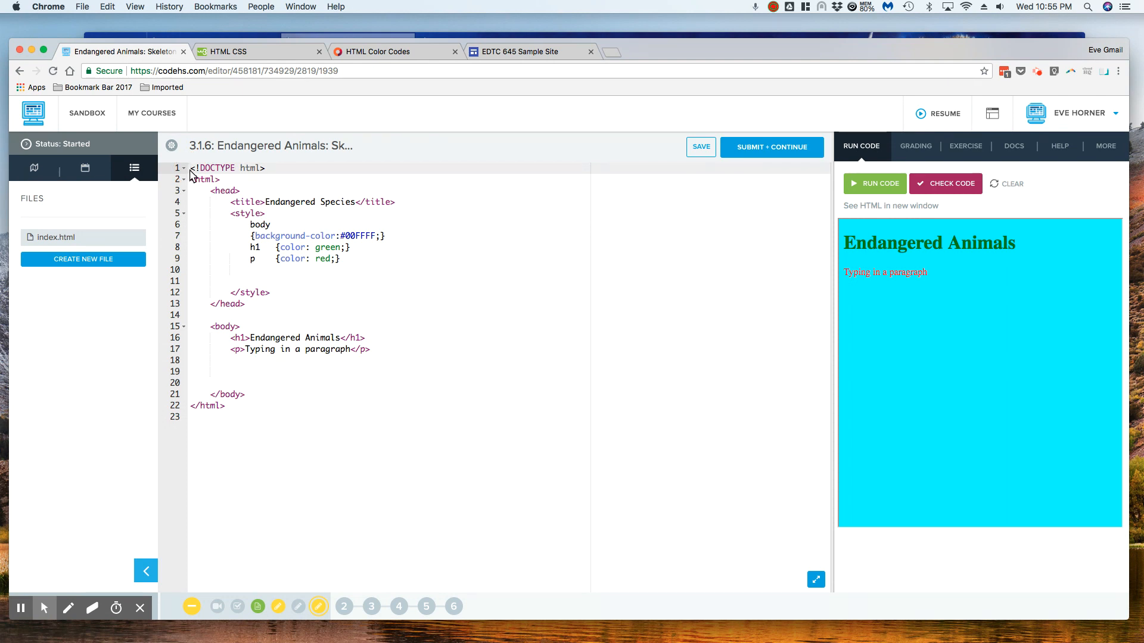
left_click(191, 171)
left_click_drag(190, 173, 251, 414)
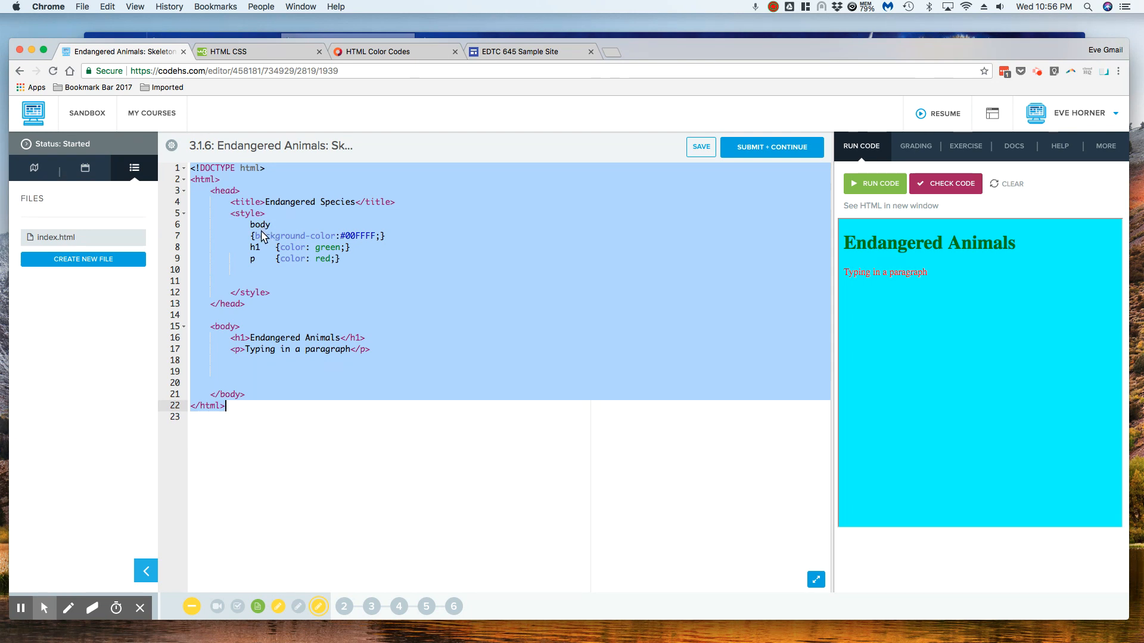
Switch to Google Sites and insert the copied HTML on the page as an embed using the embed code option
left_click(496, 52)
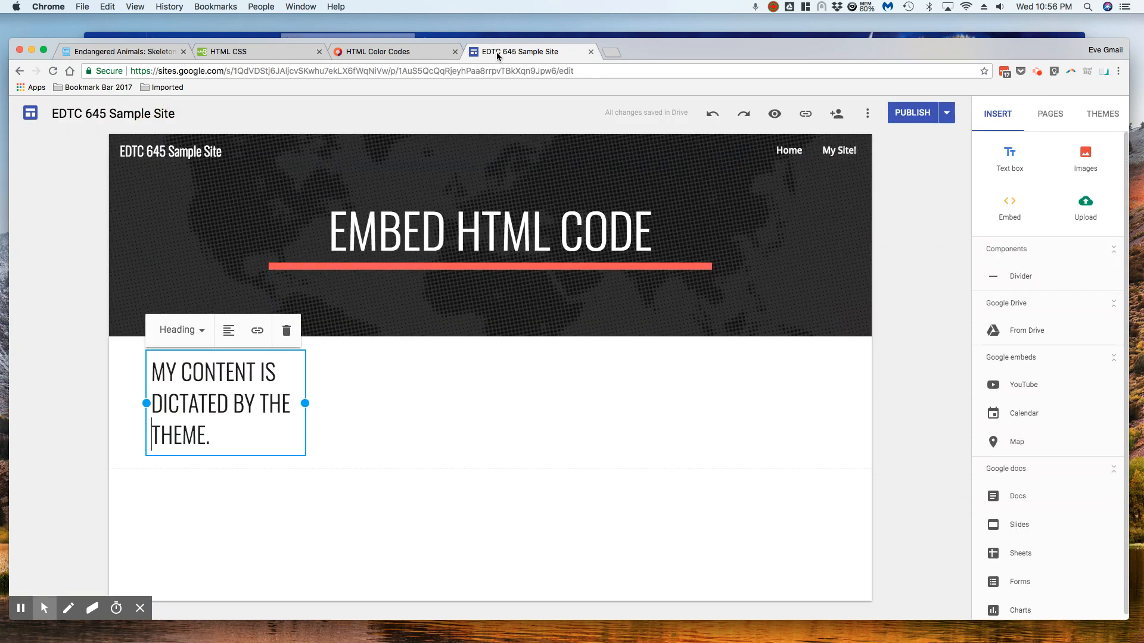
left_click(897, 201)
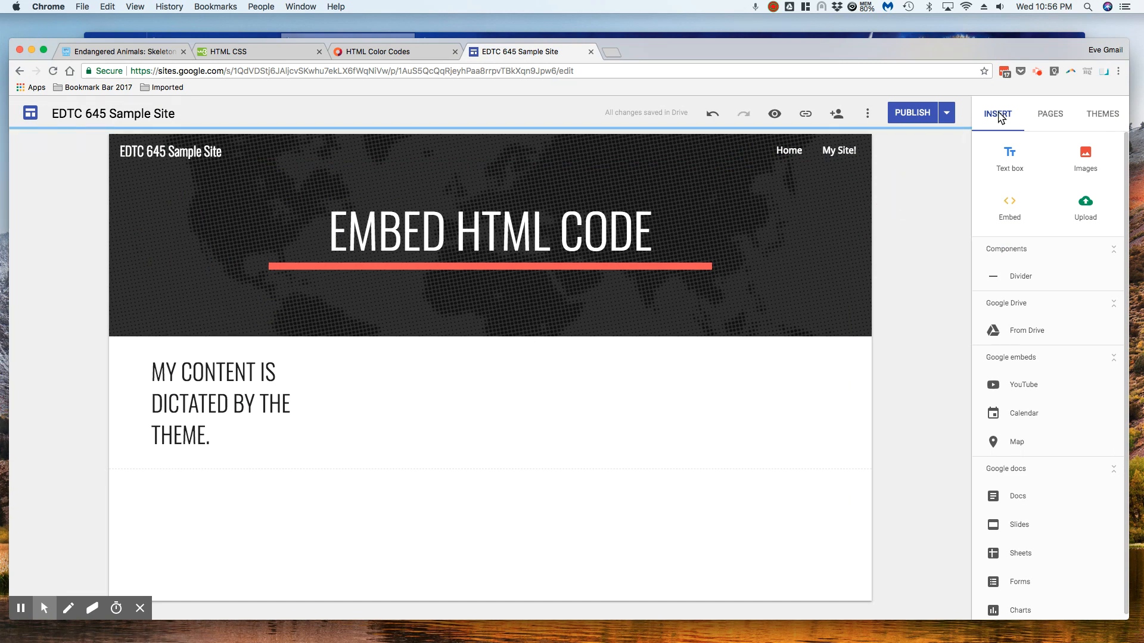
left_click(1012, 205)
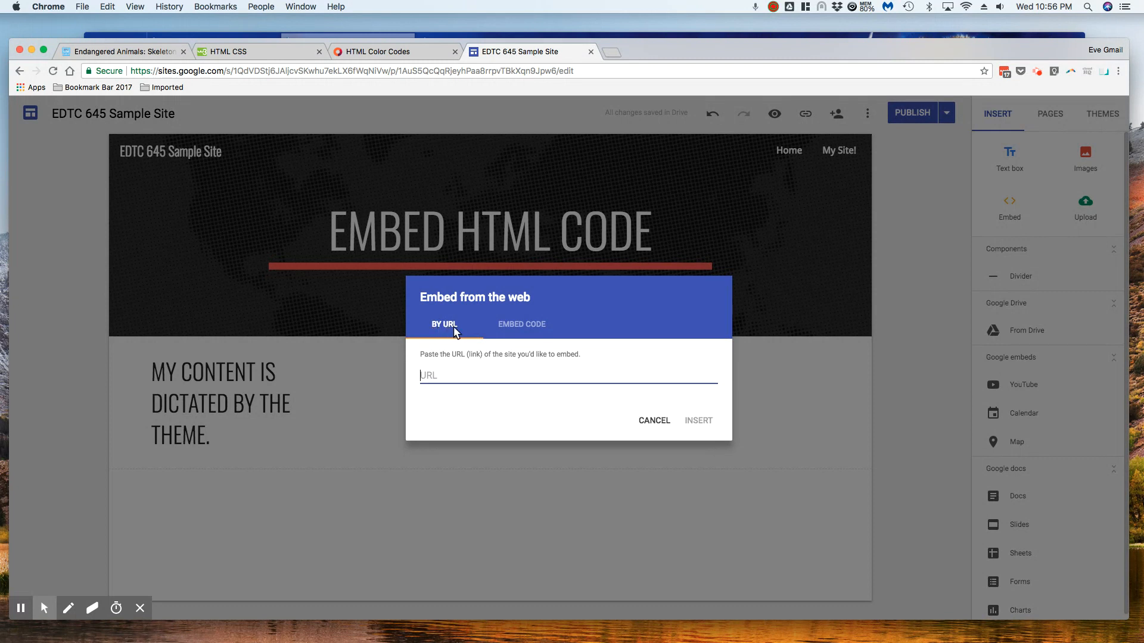
left_click(518, 324)
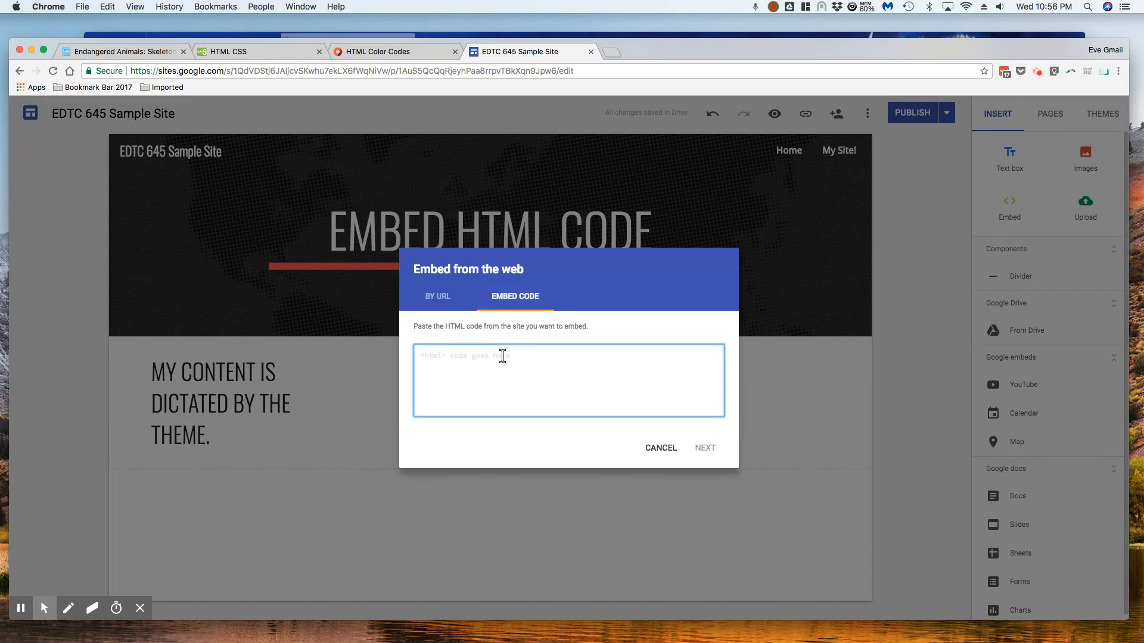
key("super+v")
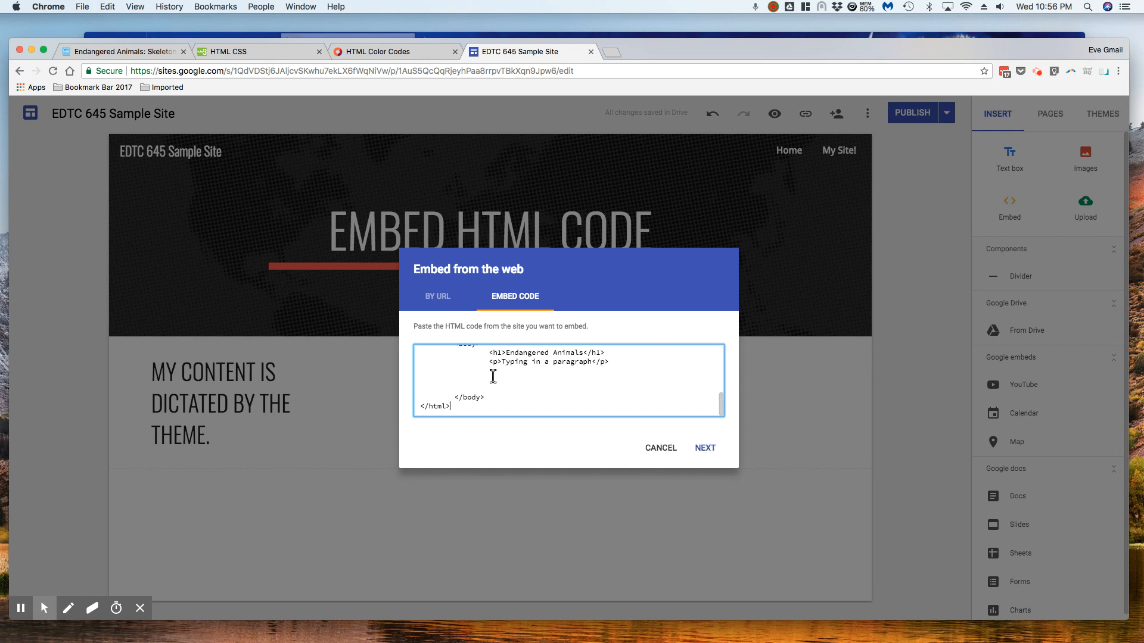
left_click(493, 377)
mouse_move(723, 404)
left_mouse_down()
mouse_move(724, 357)
mouse_move(726, 409)
left_mouse_up()
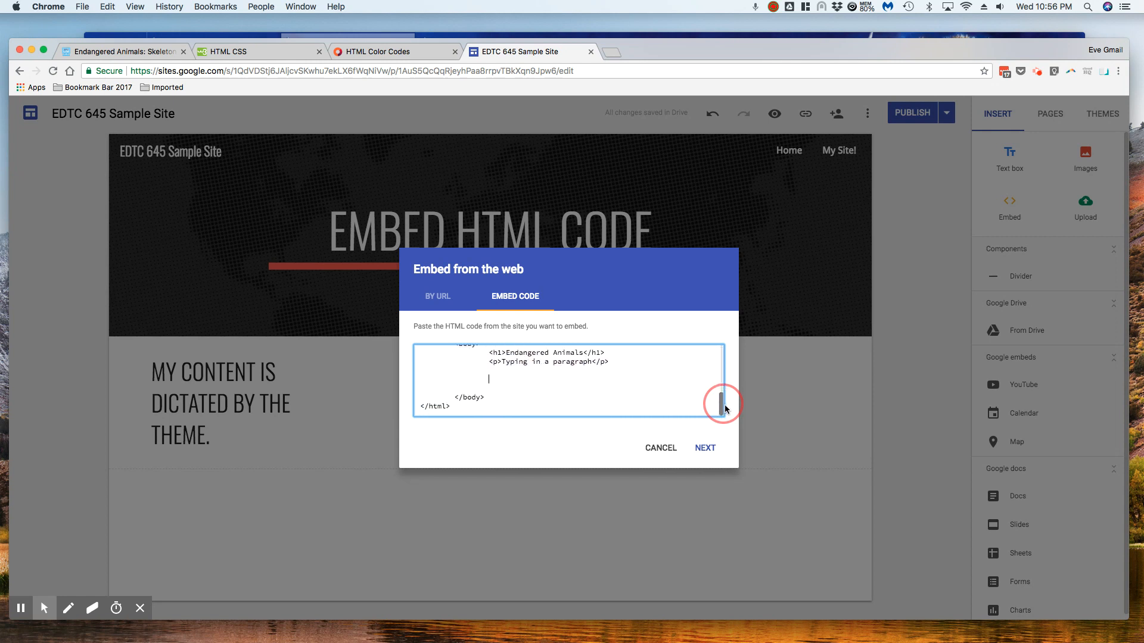
left_click(706, 451)
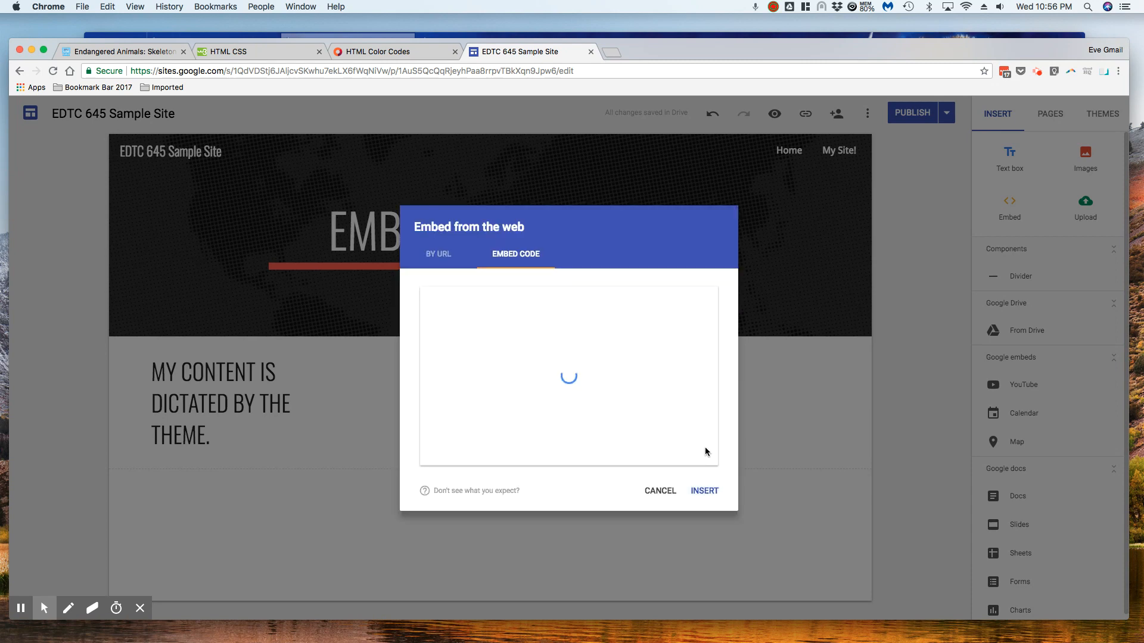
left_click(709, 494)
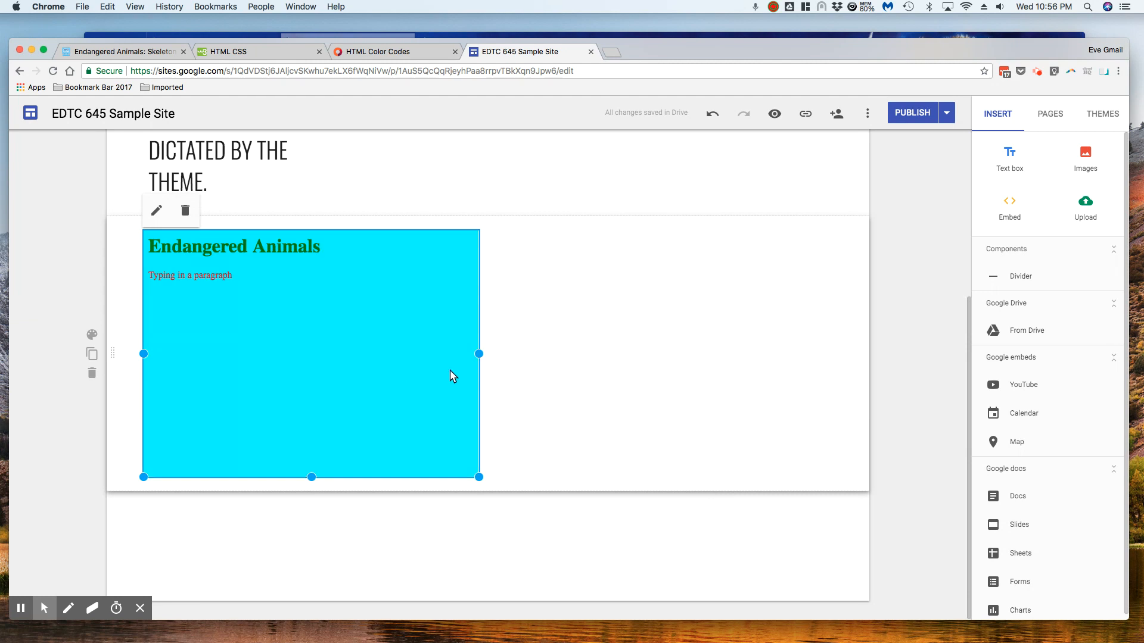
Move the Endangered Animals embed up into the text section, to the right of the heading text
scroll(453, 377, "up", 3)
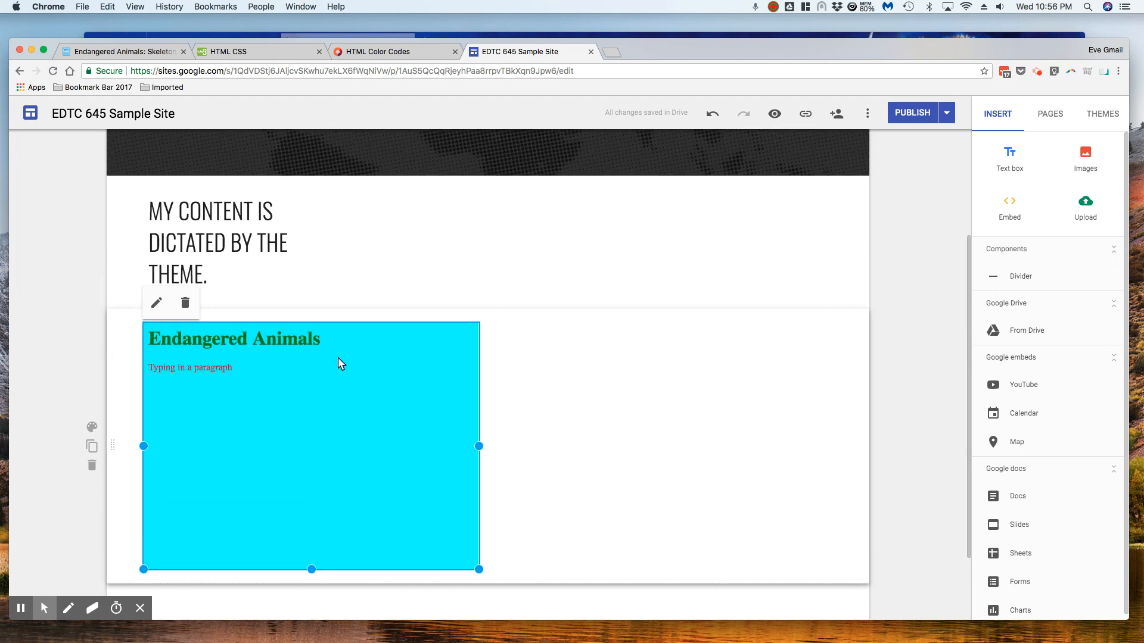
left_click_drag(331, 340, 674, 209)
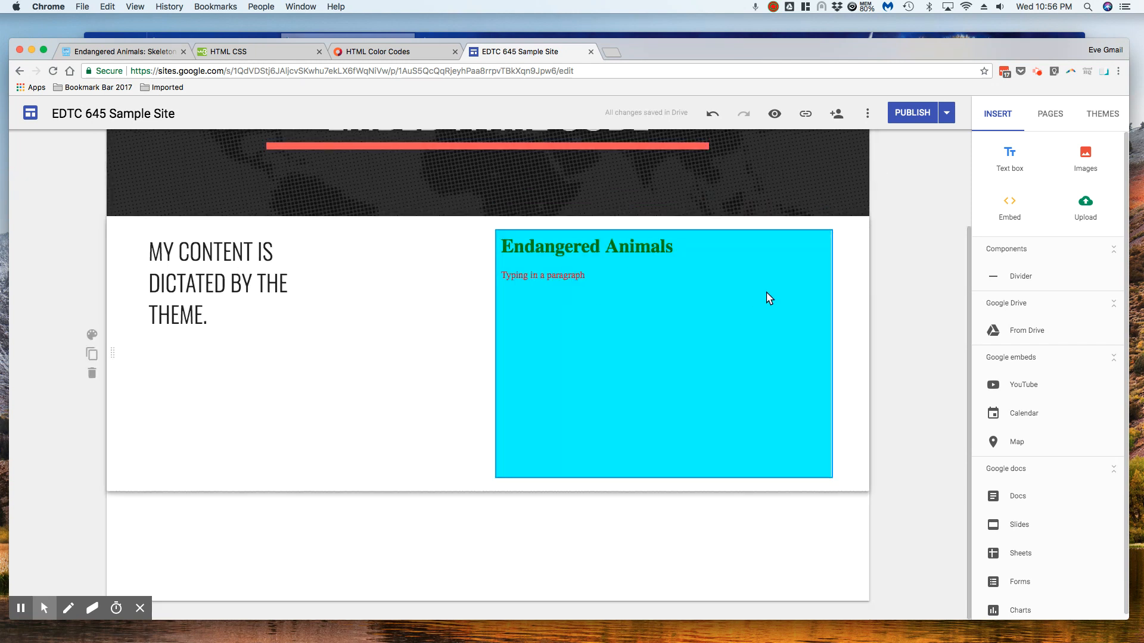
left_click(625, 320)
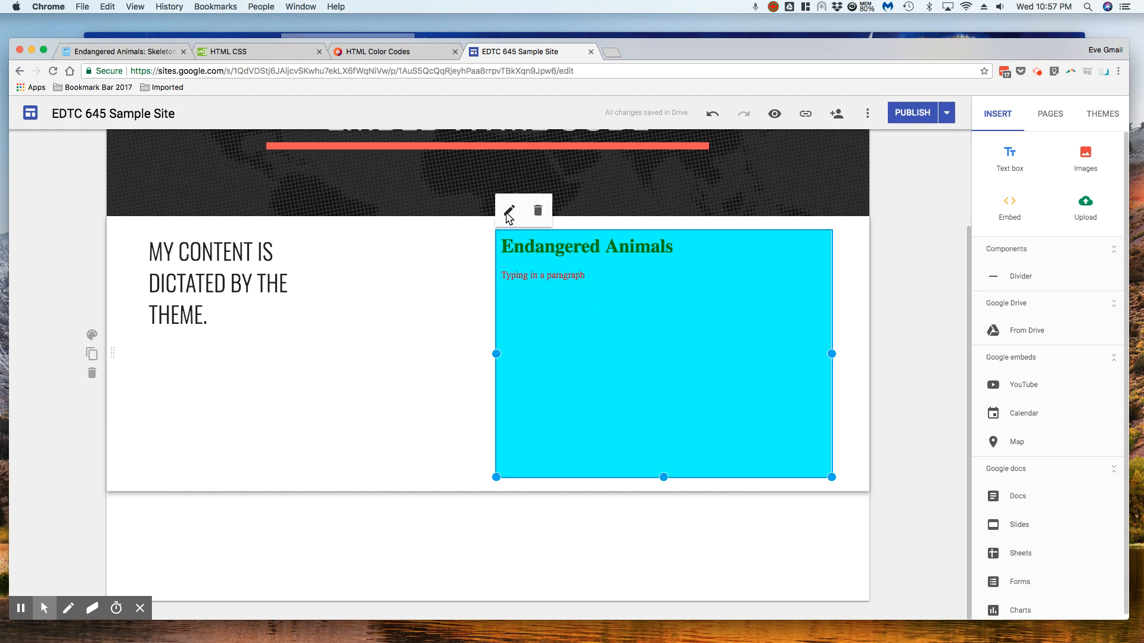
left_click(225, 283)
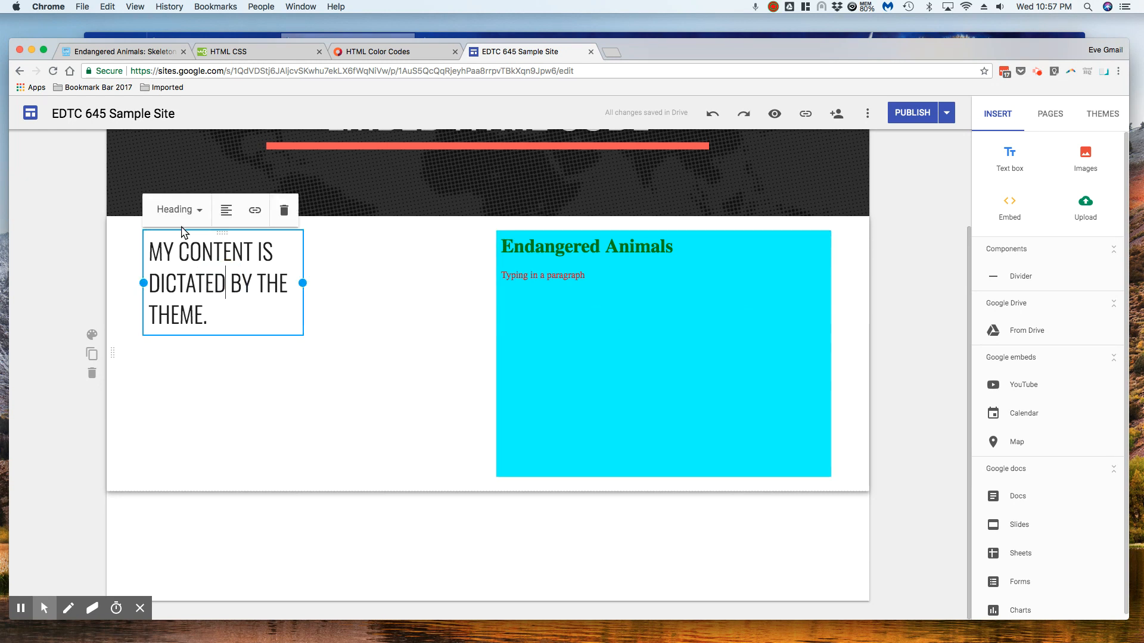